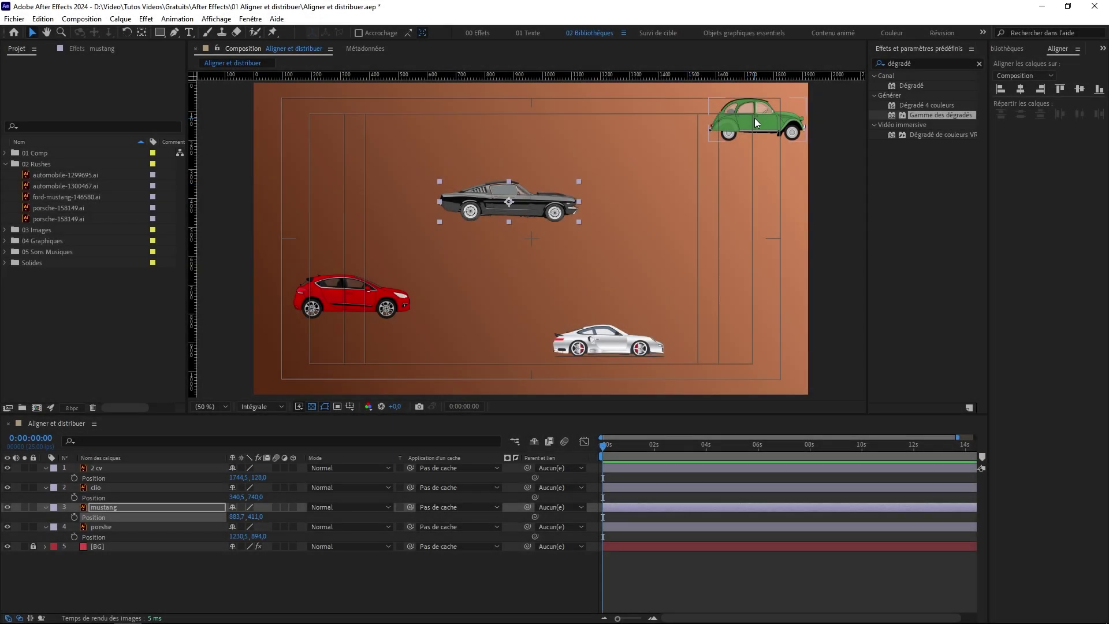
- Rearrange the 2CV, Clio, Porsche and Mustang to new spots in the composition
drag(754, 118, 651, 141)
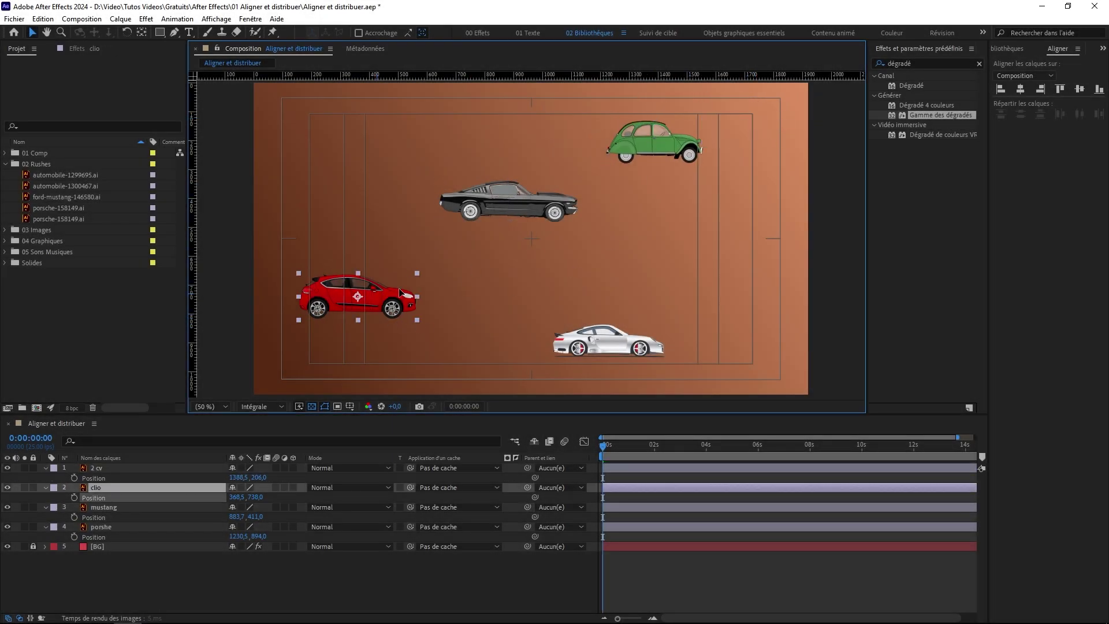
drag(350, 297, 394, 292)
drag(606, 341, 629, 330)
drag(531, 207, 516, 196)
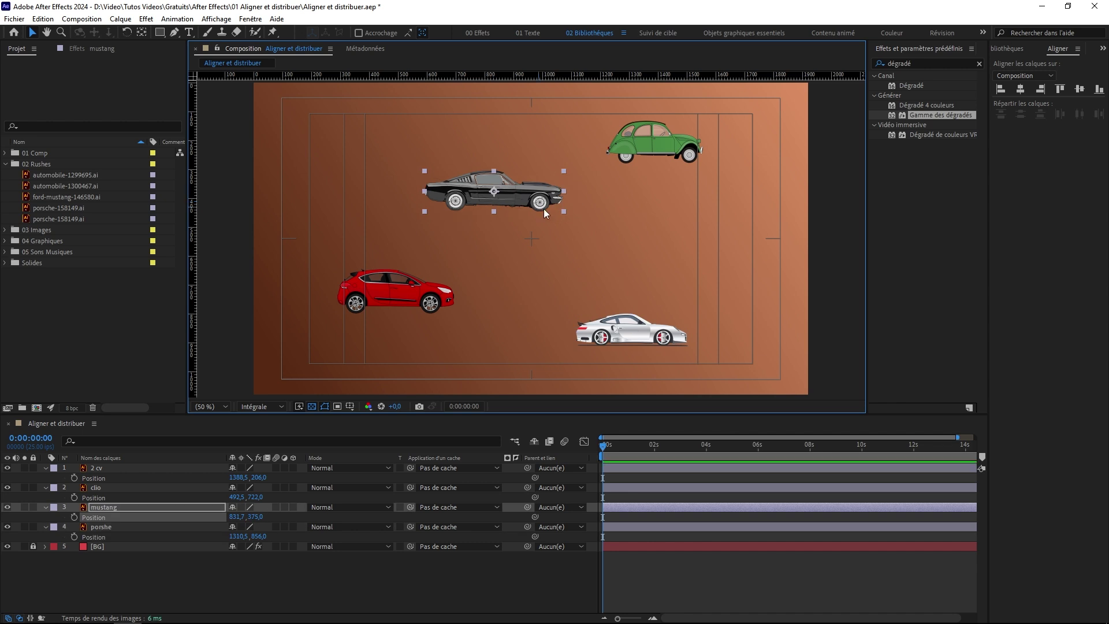
- Place the green 2CV at 696.5, 164, just above the black Mustang
drag(641, 151, 632, 140)
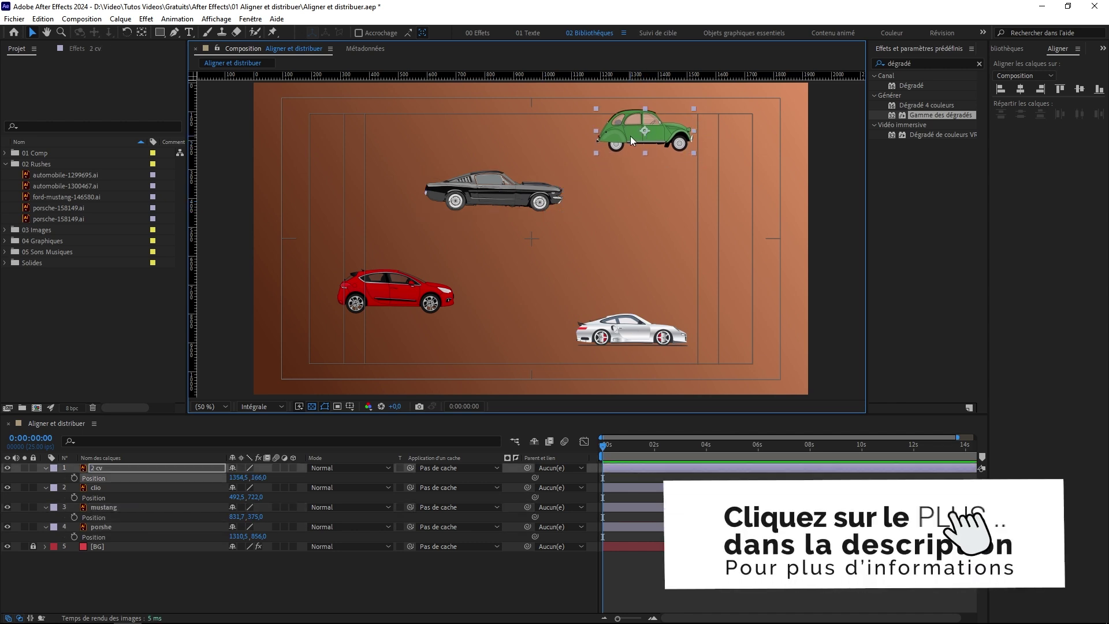
mouse_move(604, 137)
mouse_down()
mouse_move(335, 158)
mouse_move(440, 137)
mouse_up()
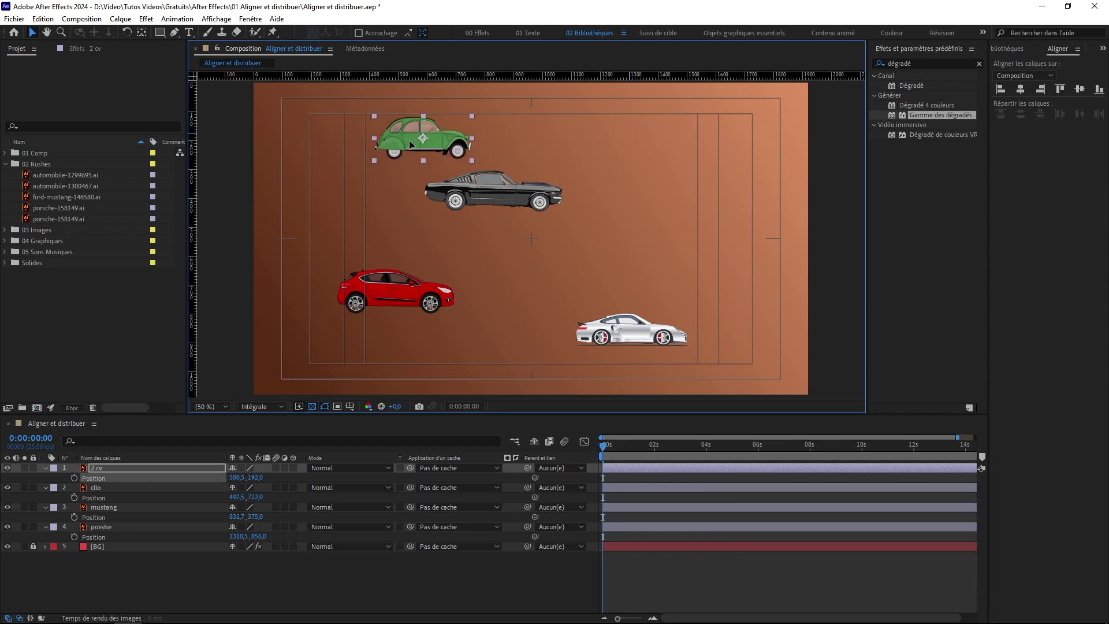
click(1059, 56)
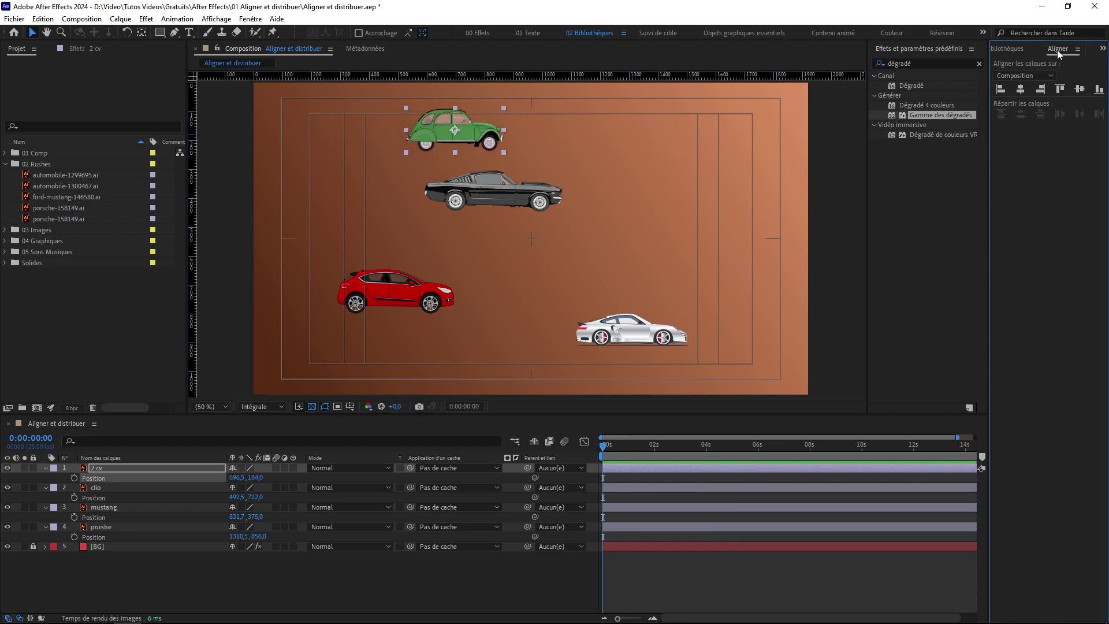
click(249, 21)
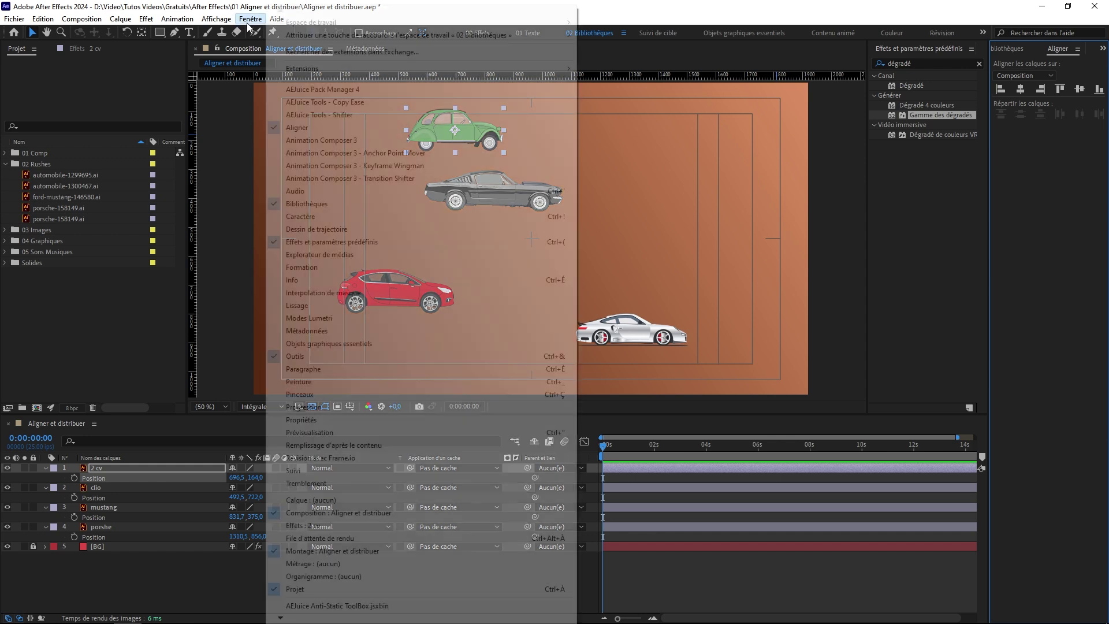
- Open the Align panel, set 'Aligner les calques sur' to Composition, and select only the 2CV
click(299, 132)
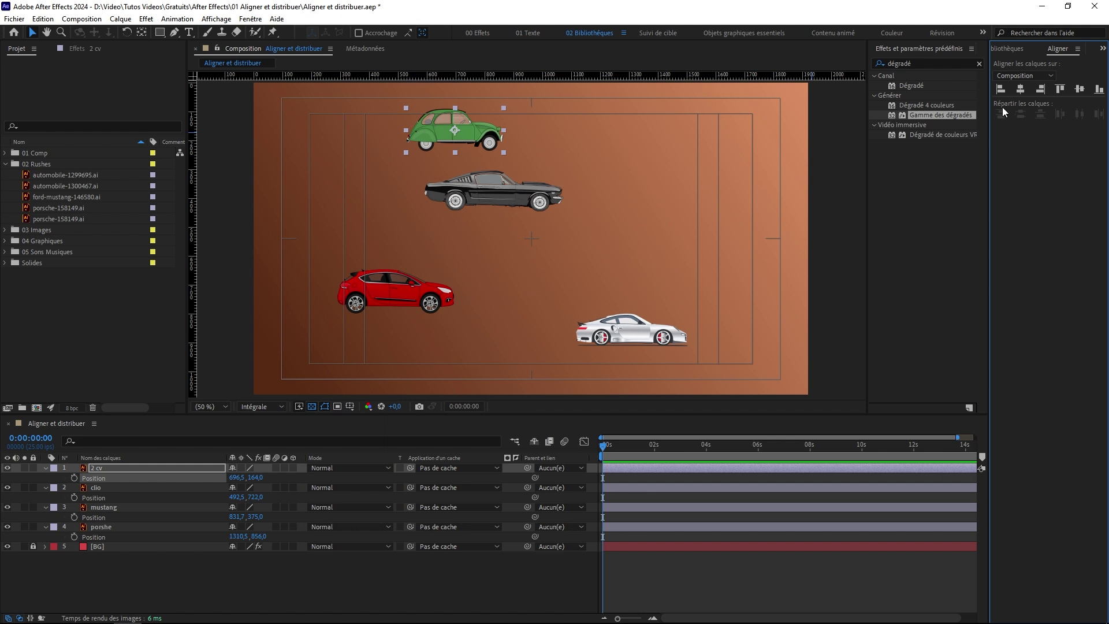
click(1031, 78)
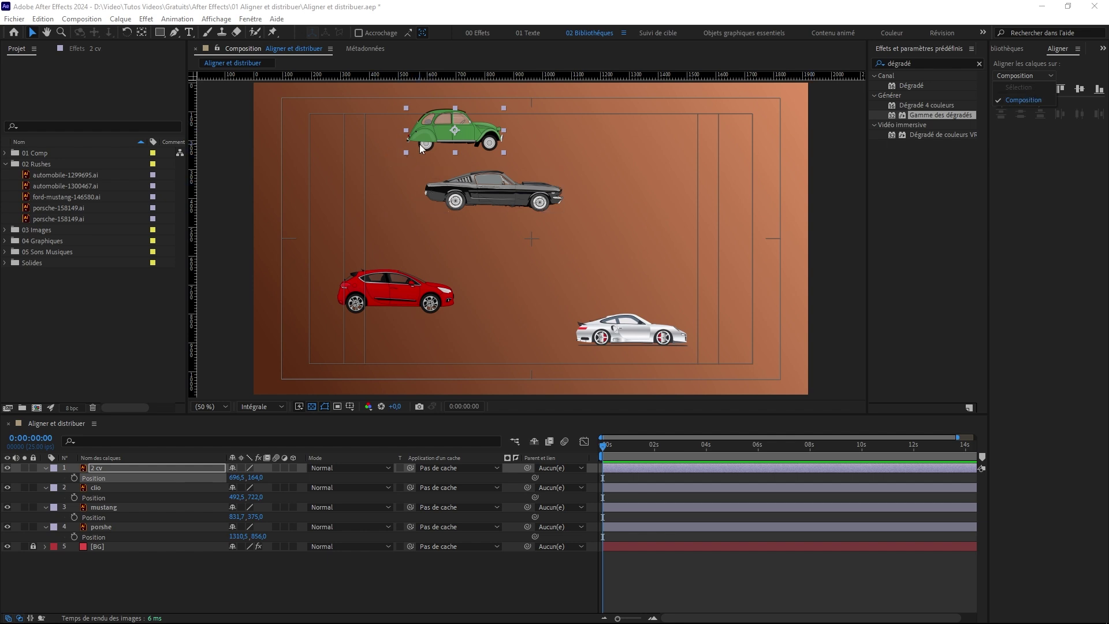
click(490, 196)
shift+click(490, 196)
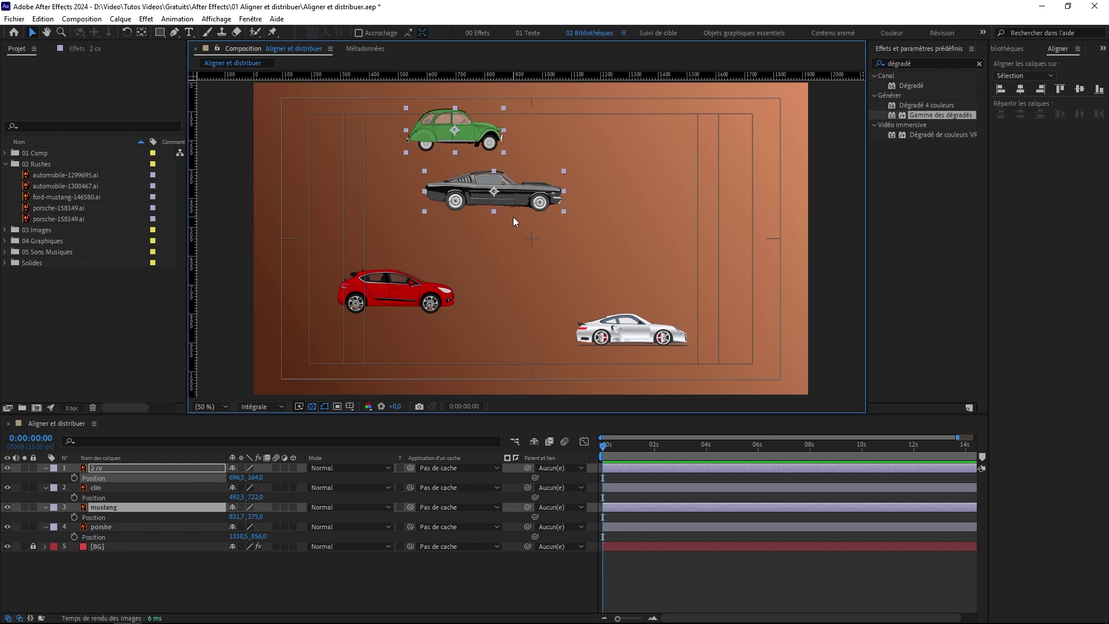
click(1019, 76)
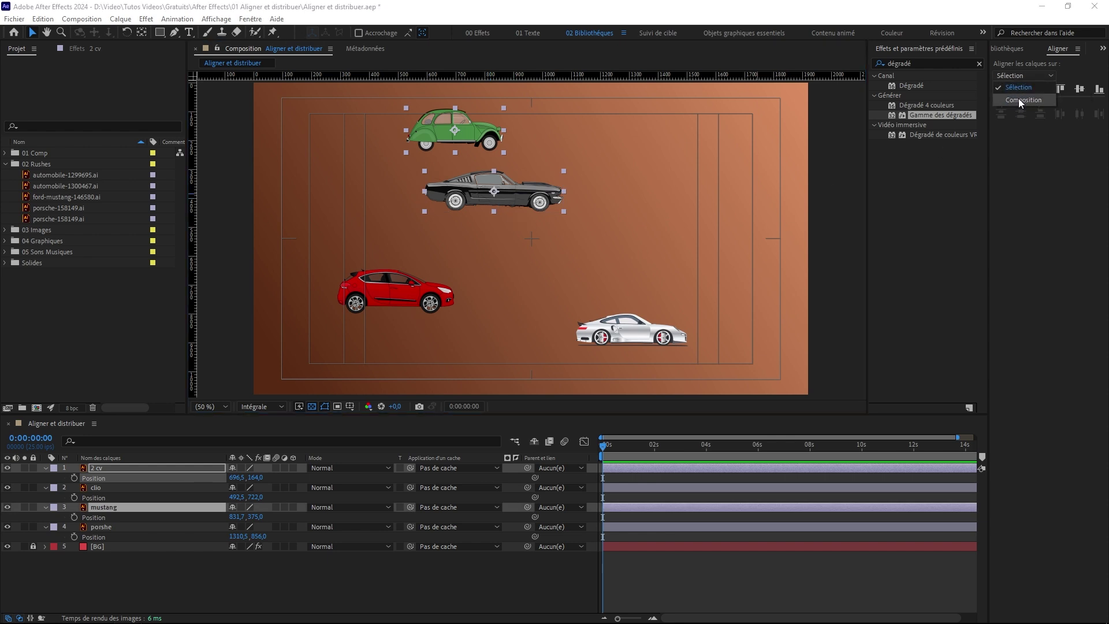
click(1021, 148)
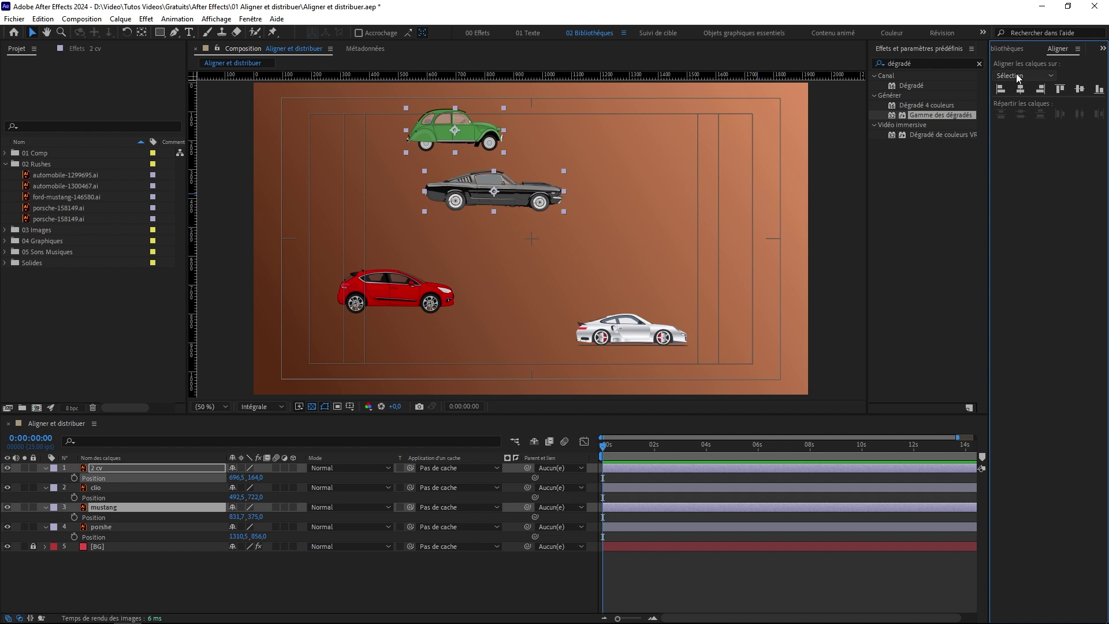
click(1019, 76)
click(1018, 101)
click(515, 222)
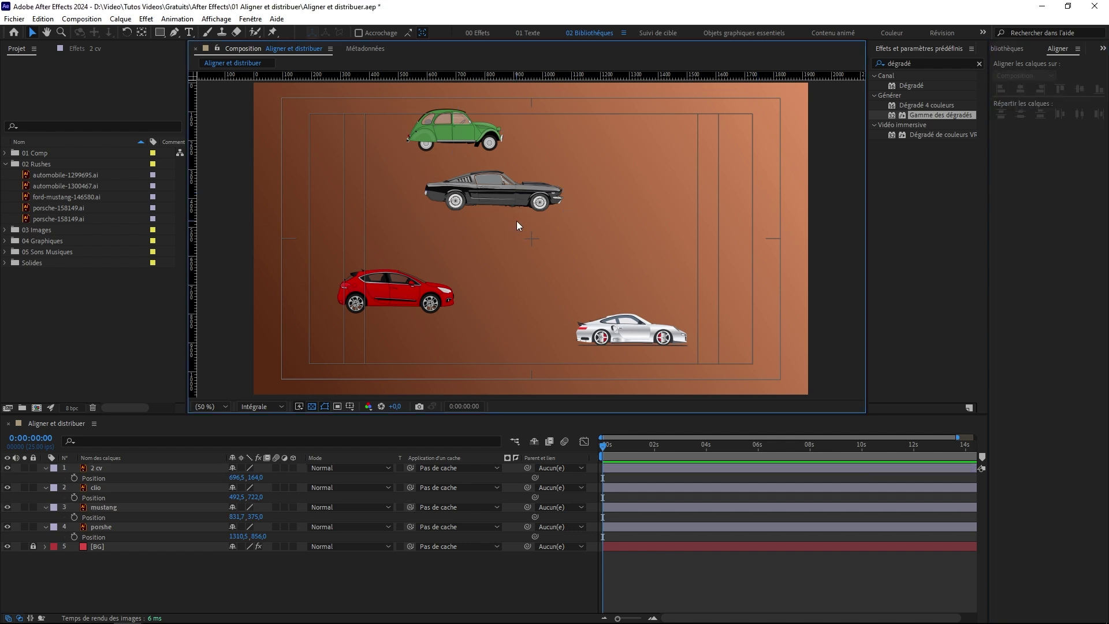
click(460, 135)
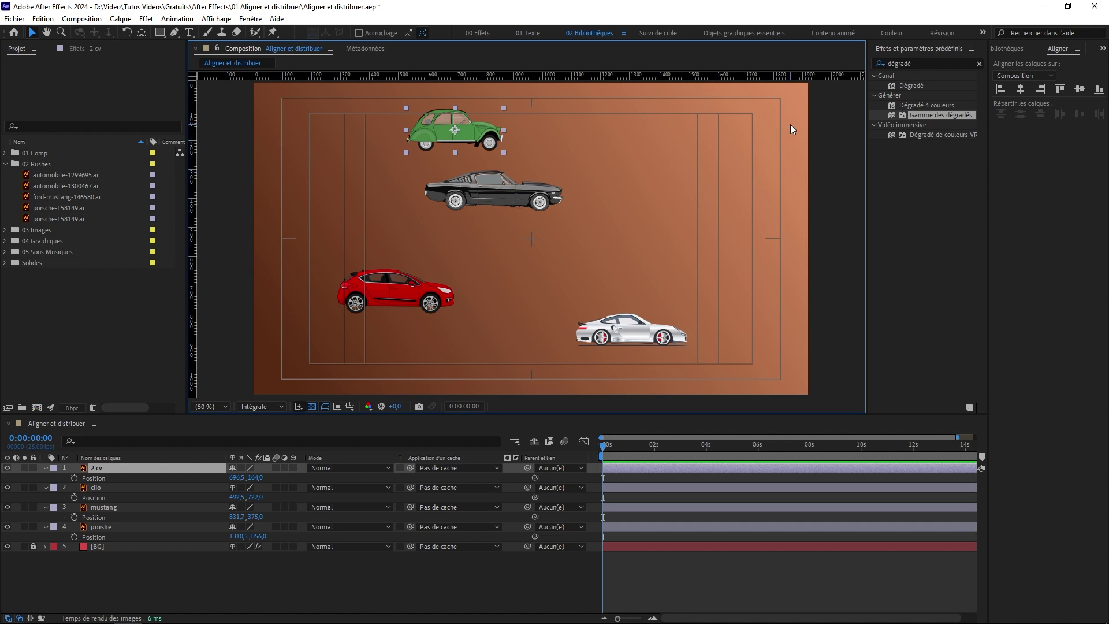
- Align the 2CV to the composition's left edge and the Porsche to its right edge
click(999, 89)
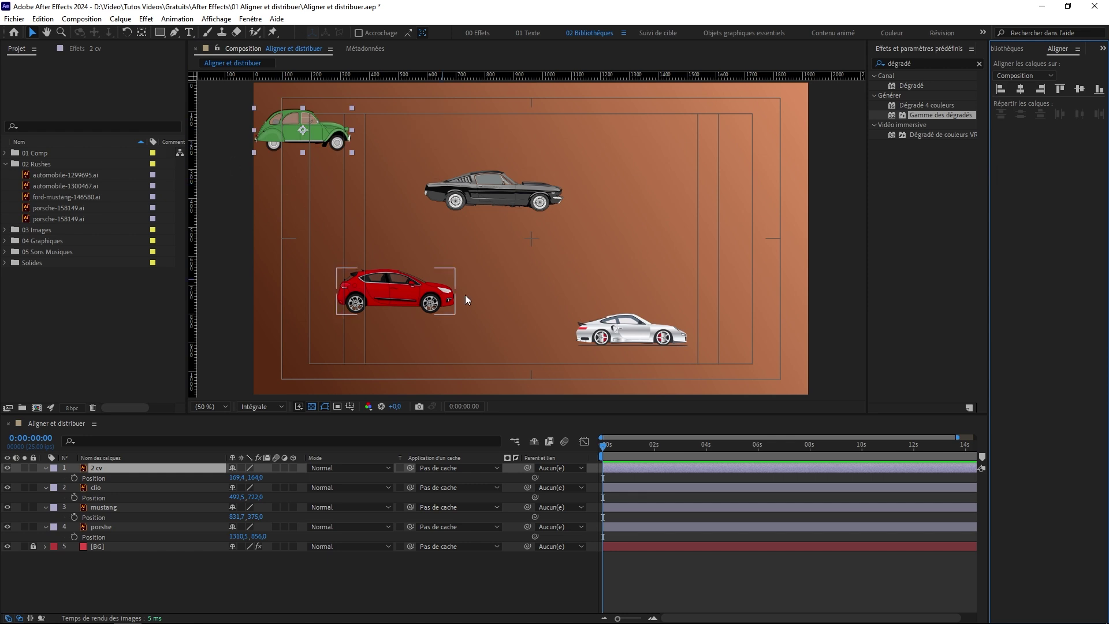
click(632, 336)
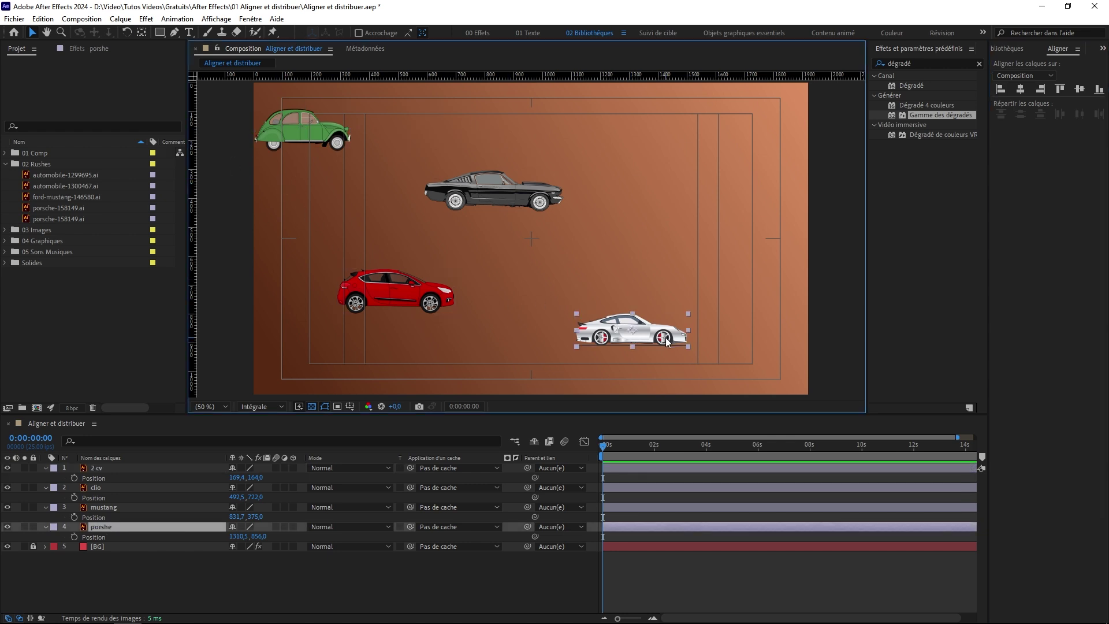
click(1040, 89)
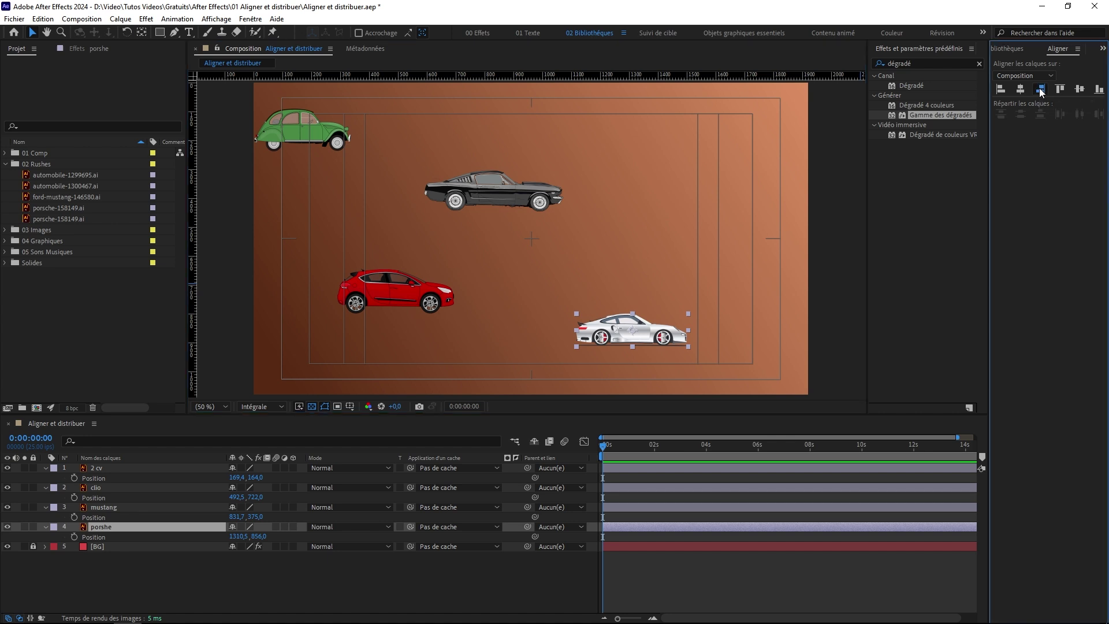
- Center all four cars vertically at Y 540 and distribute them evenly across the width
shift+click(113, 466)
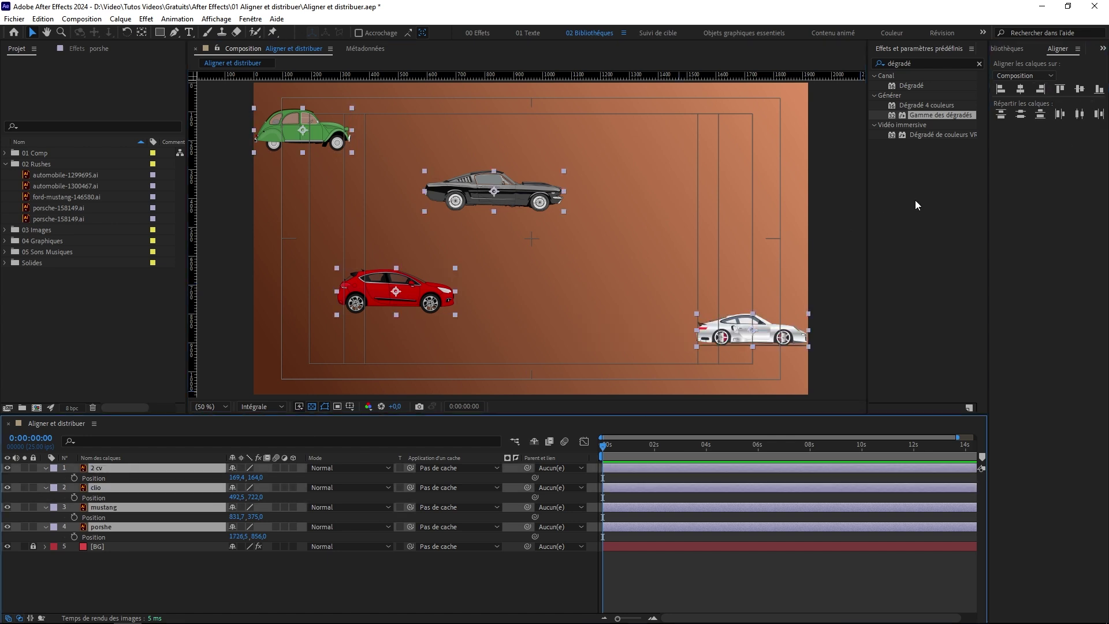
click(1080, 89)
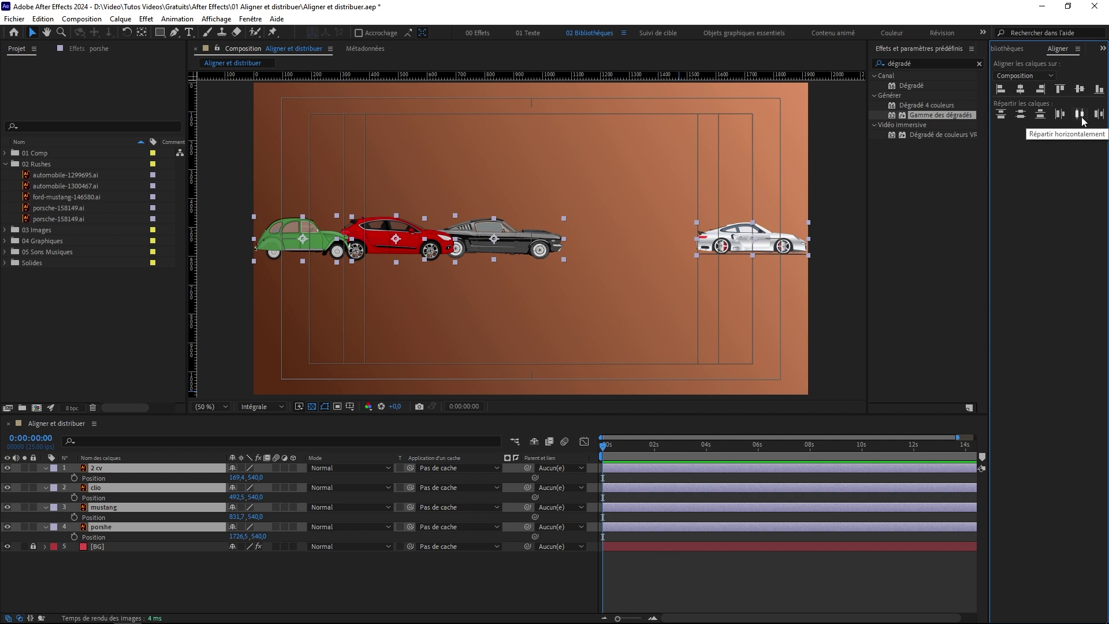
click(1079, 114)
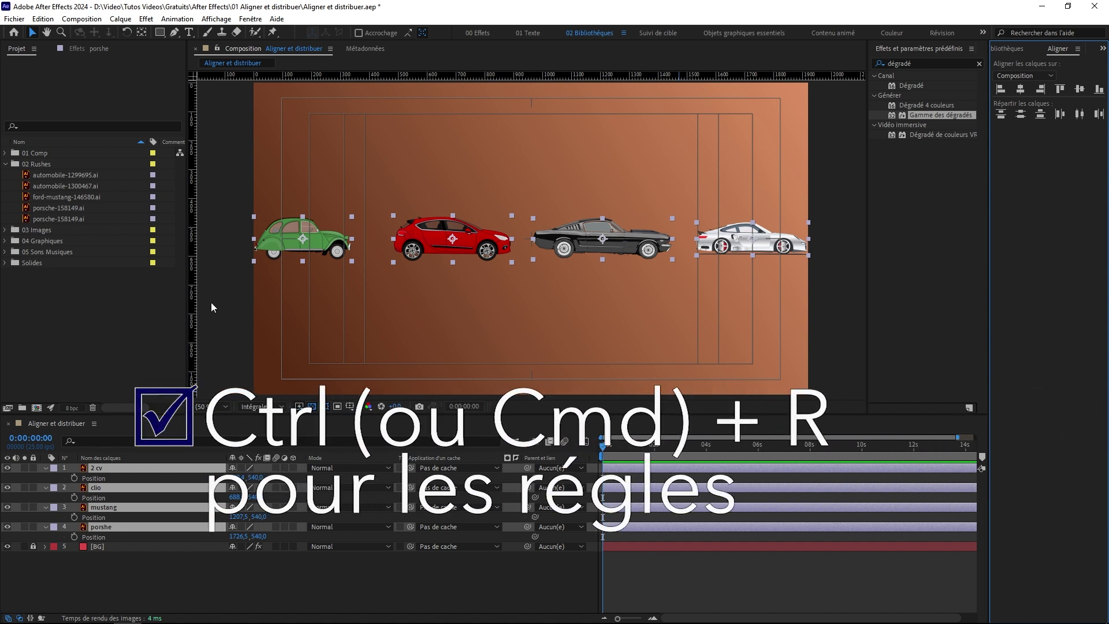
- Drag vertical guides through each of the four cars and hide the title/action-safe frames
click(207, 307)
drag(207, 306, 303, 289)
drag(194, 331, 452, 294)
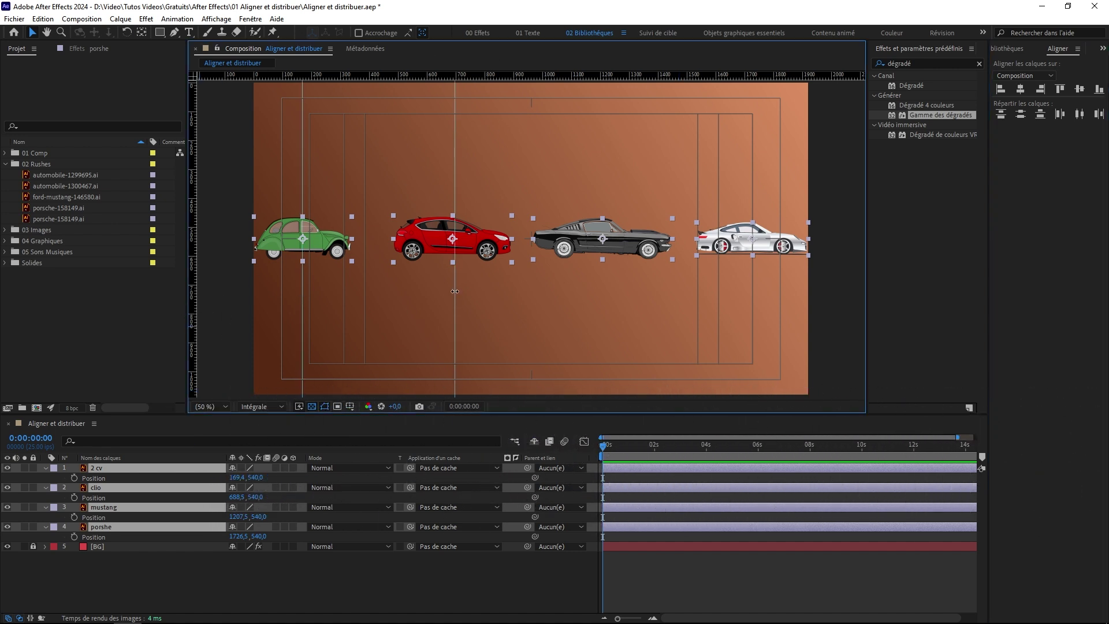
drag(192, 346, 603, 300)
drag(193, 316, 752, 317)
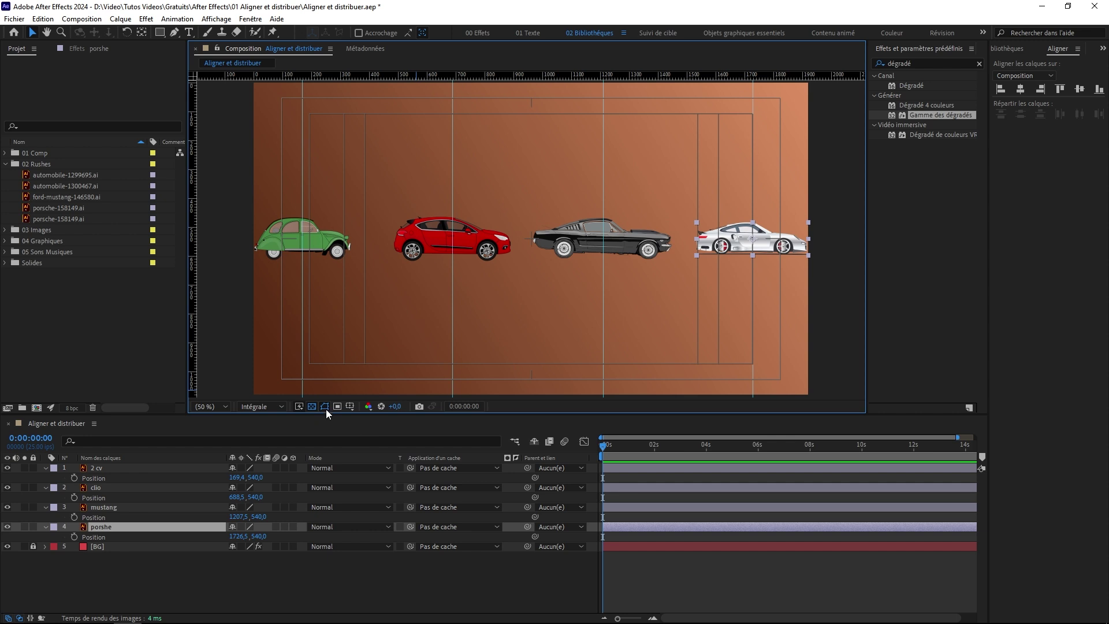
click(350, 406)
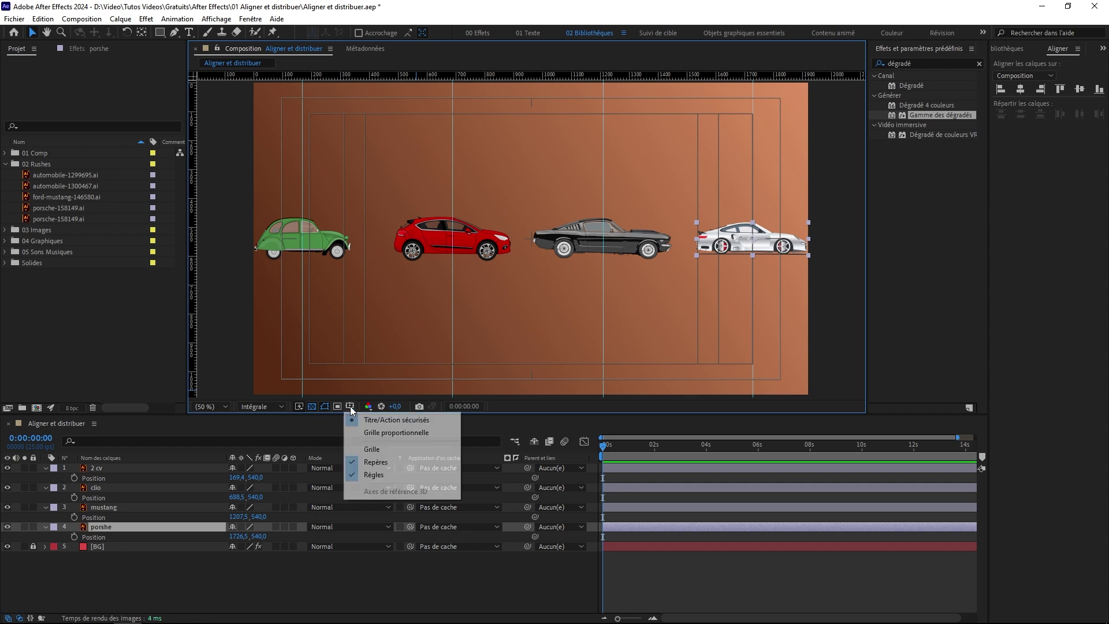
click(397, 421)
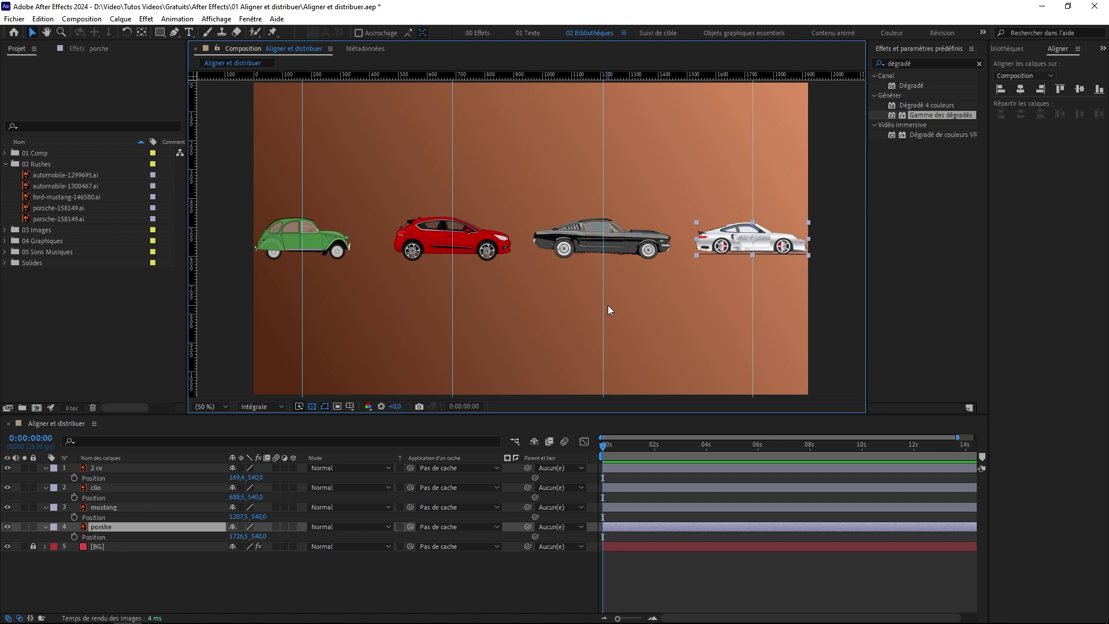
- Remove all four vertical guides and scatter the cars to staggered heights
drag(303, 322, 193, 318)
drag(449, 295, 15, 346)
drag(604, 271, 194, 272)
drag(752, 267, 202, 349)
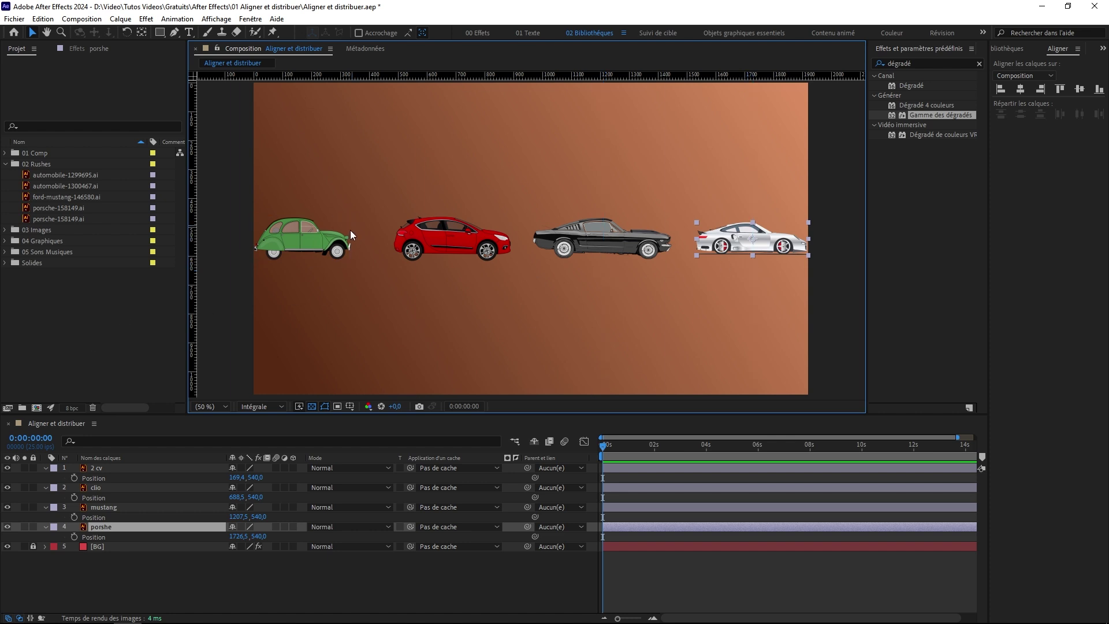
drag(312, 239, 361, 167)
drag(451, 239, 348, 293)
mouse_move(582, 241)
mouse_down()
mouse_move(602, 273)
mouse_move(590, 346)
mouse_up()
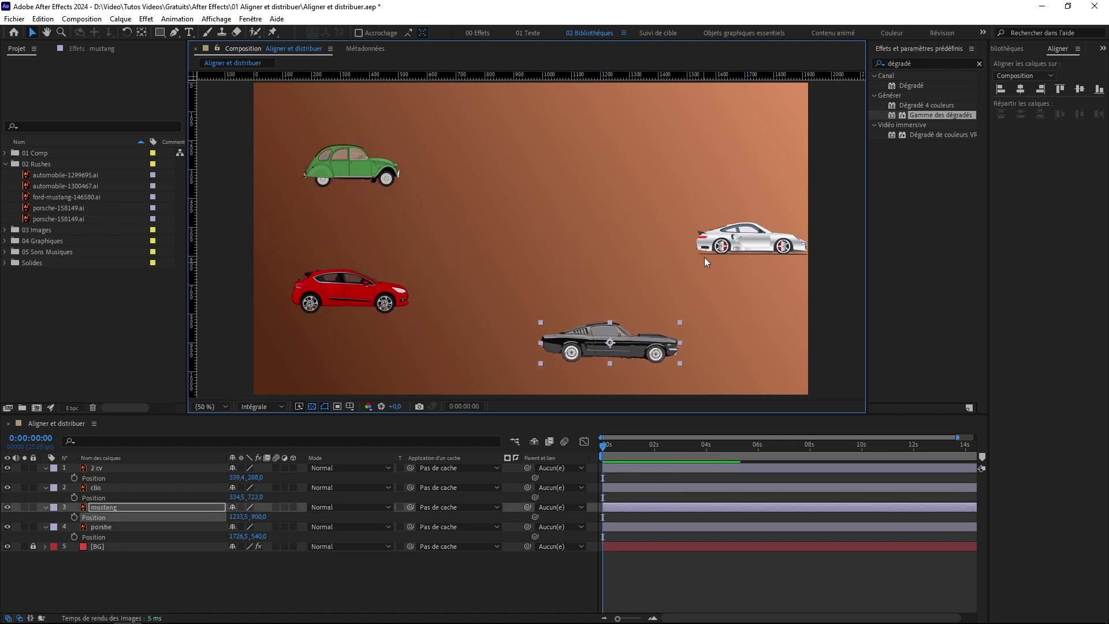
drag(733, 244, 745, 316)
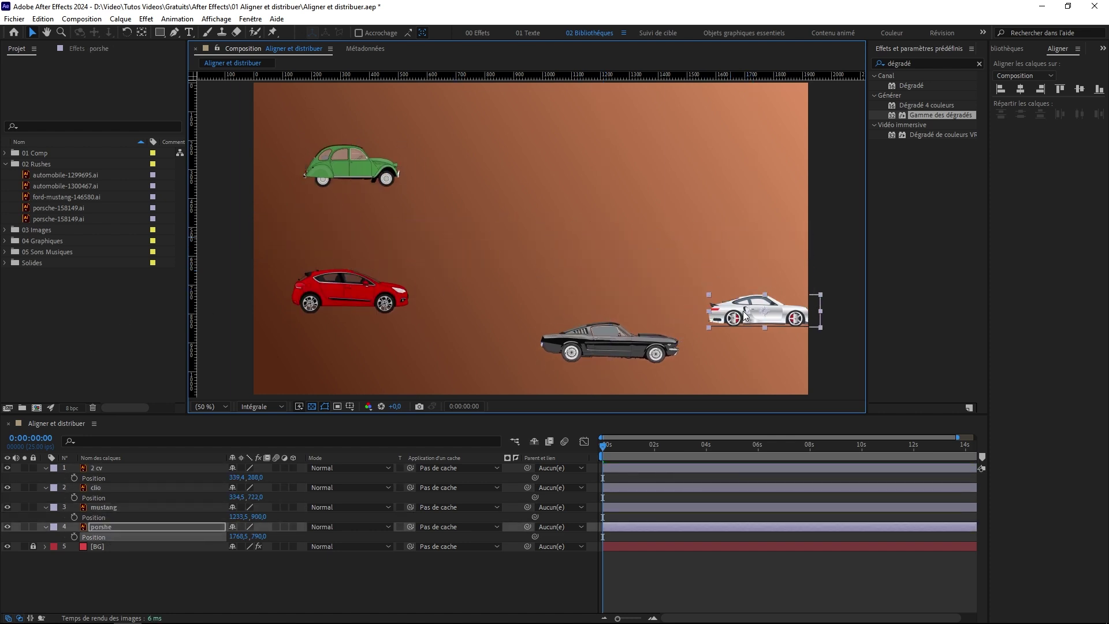
- Align the 2CV to the composition's top edge and the Porsche to its bottom edge
click(341, 165)
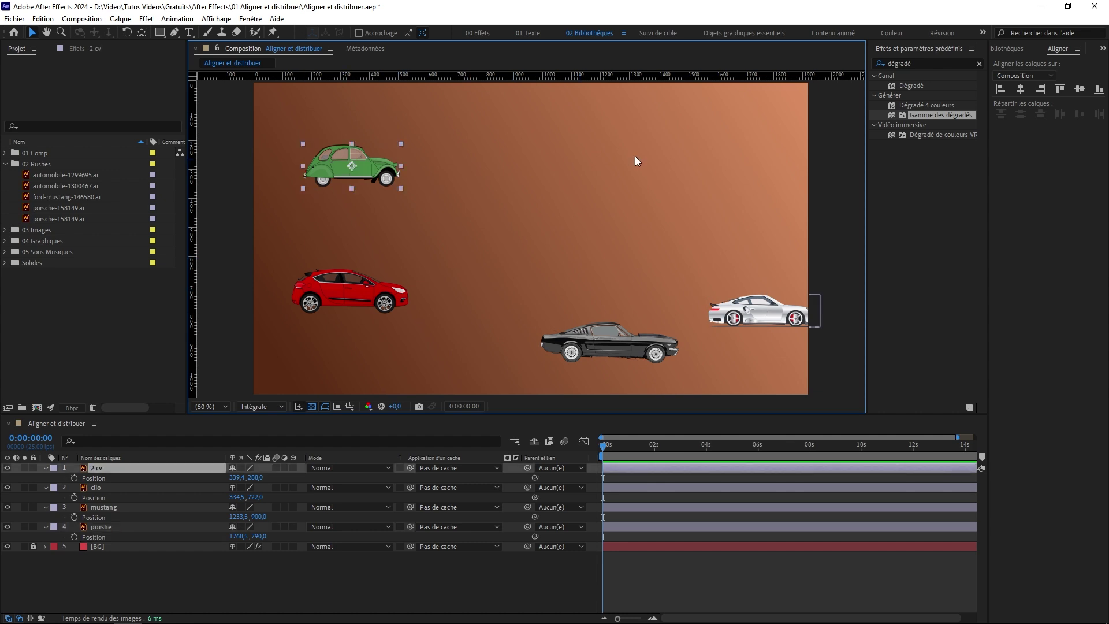
click(1057, 91)
click(769, 327)
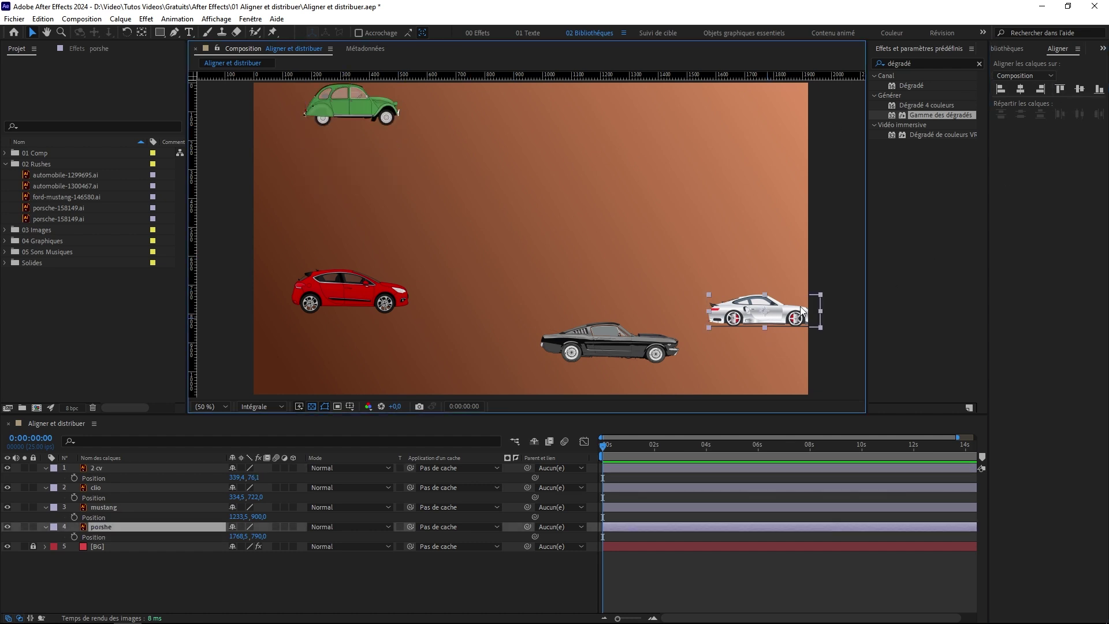
click(1099, 91)
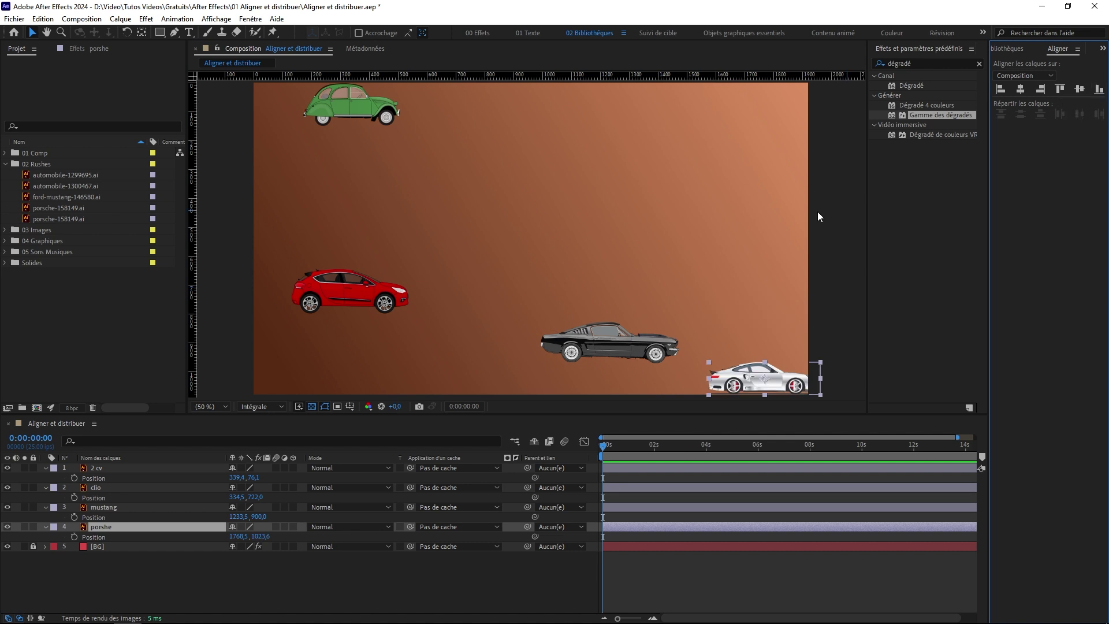
shift+click(129, 471)
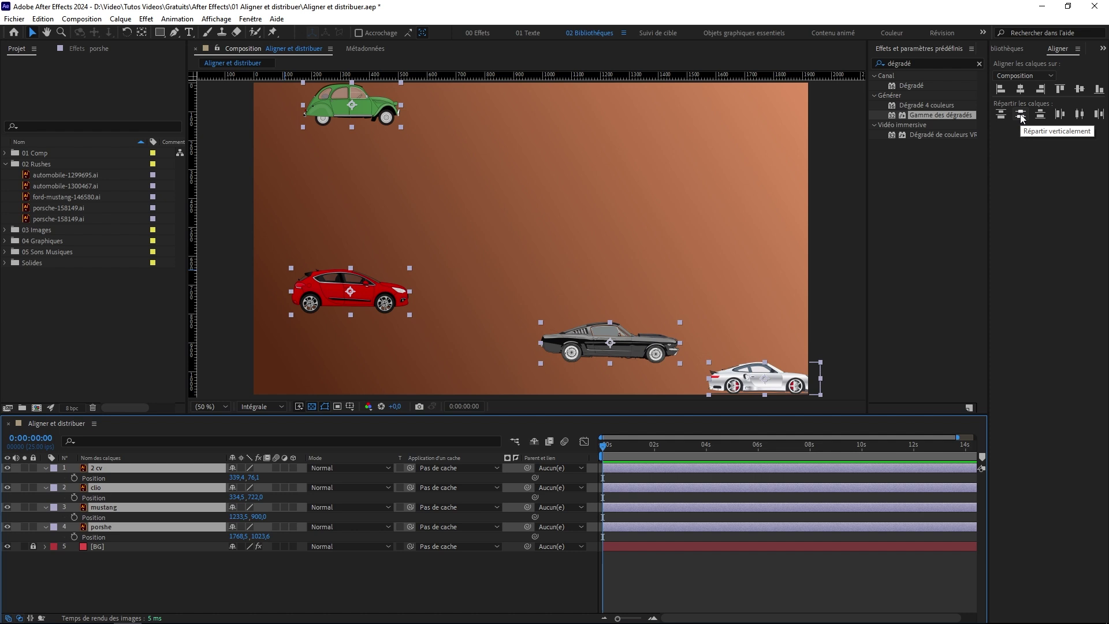
- Center the four cars at X 960, distribute them vertically, and show title/action-safe frames again
click(1021, 90)
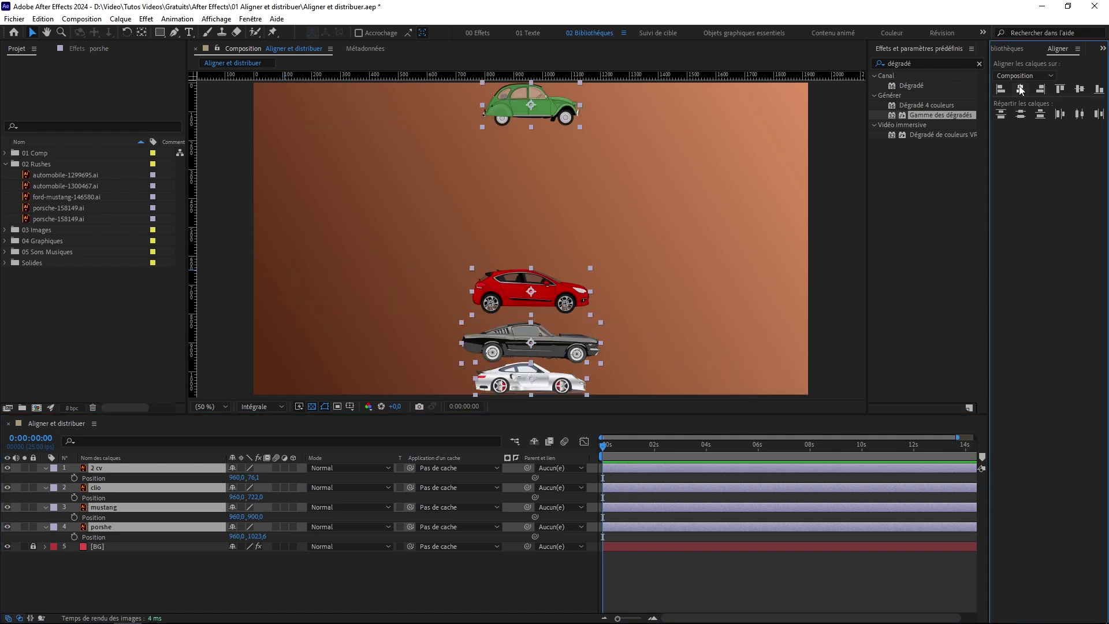
click(1021, 119)
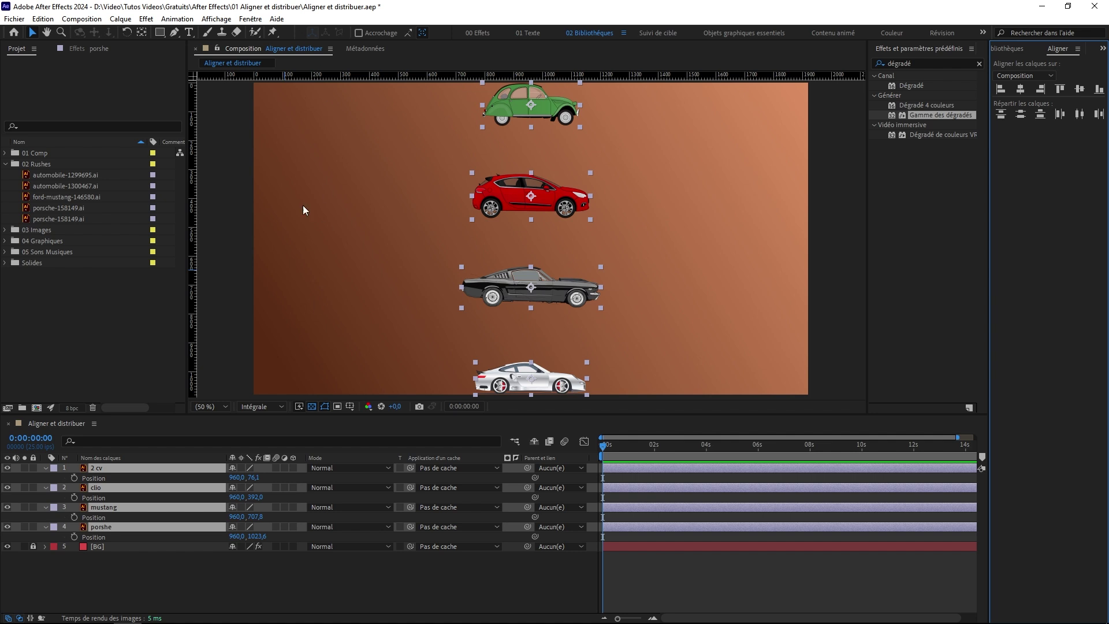
click(350, 406)
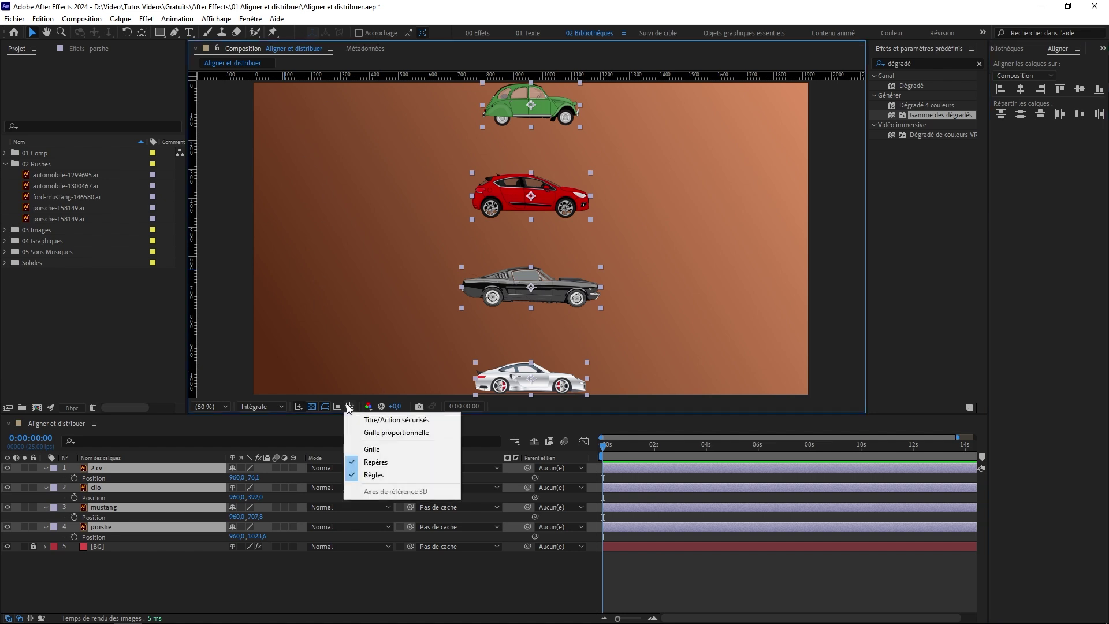
click(386, 422)
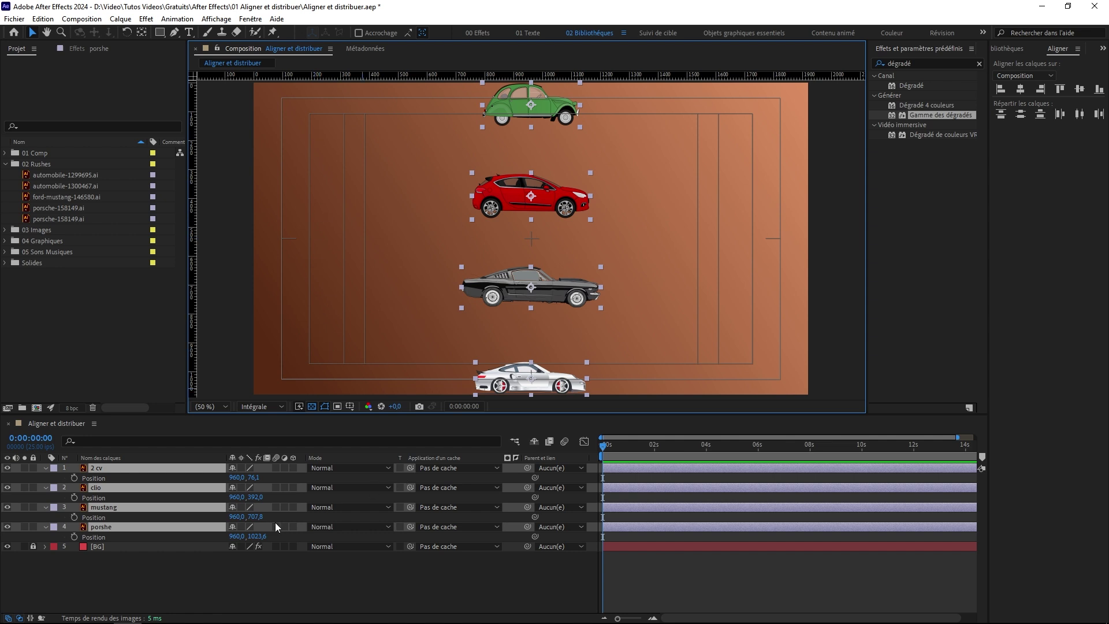
- Collapse the layer properties and scrub the cars' X Position left to 247
key(p)
key(p)
drag(235, 478, 24, 512)
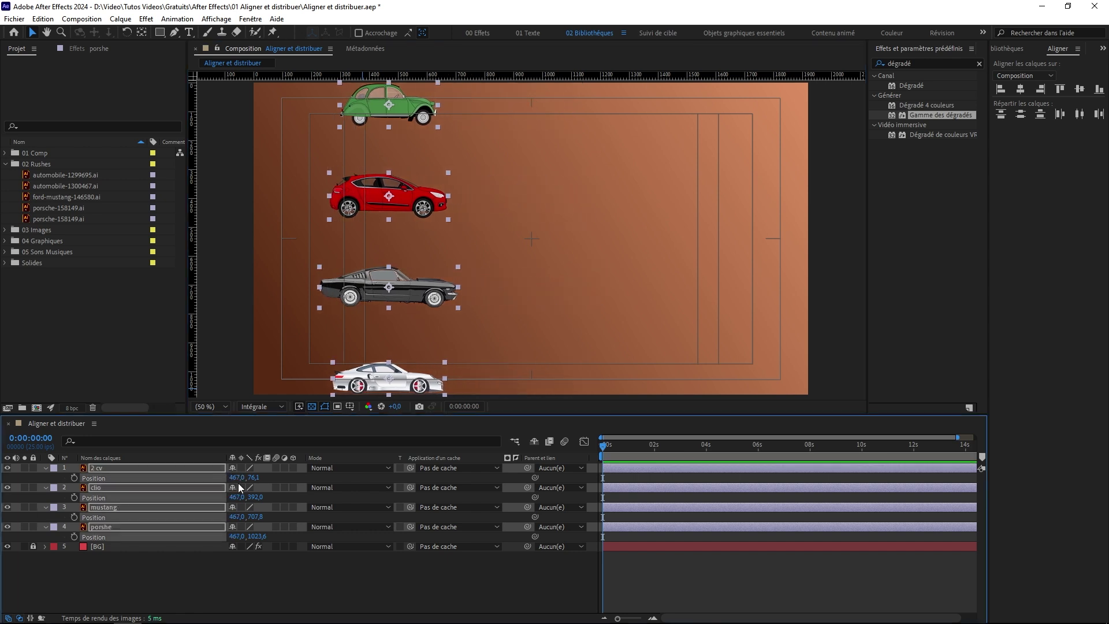
drag(236, 478, 113, 484)
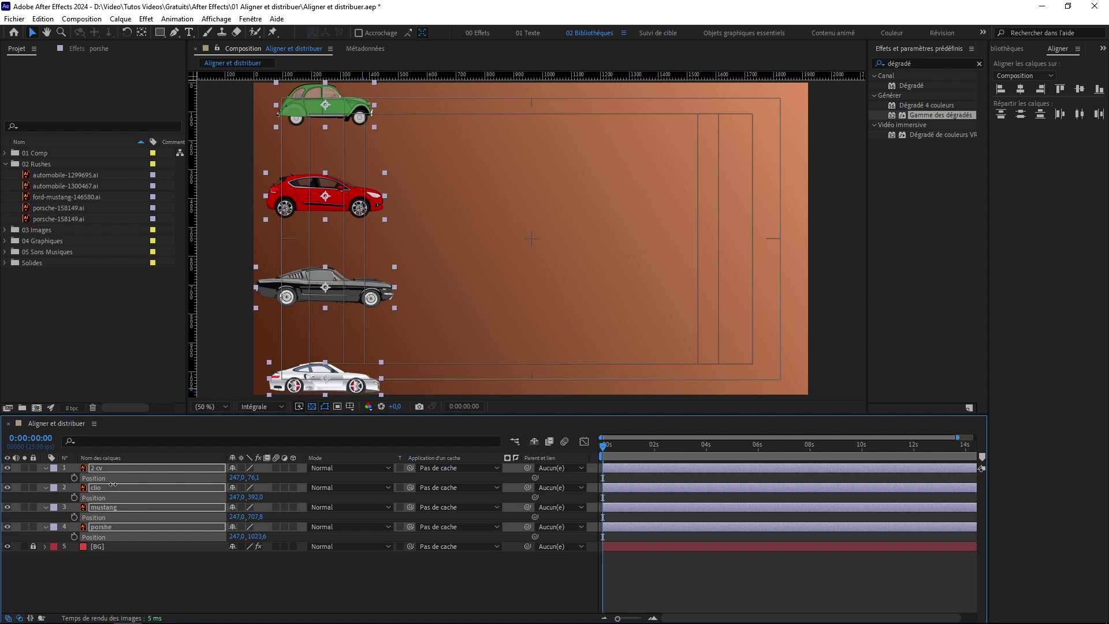